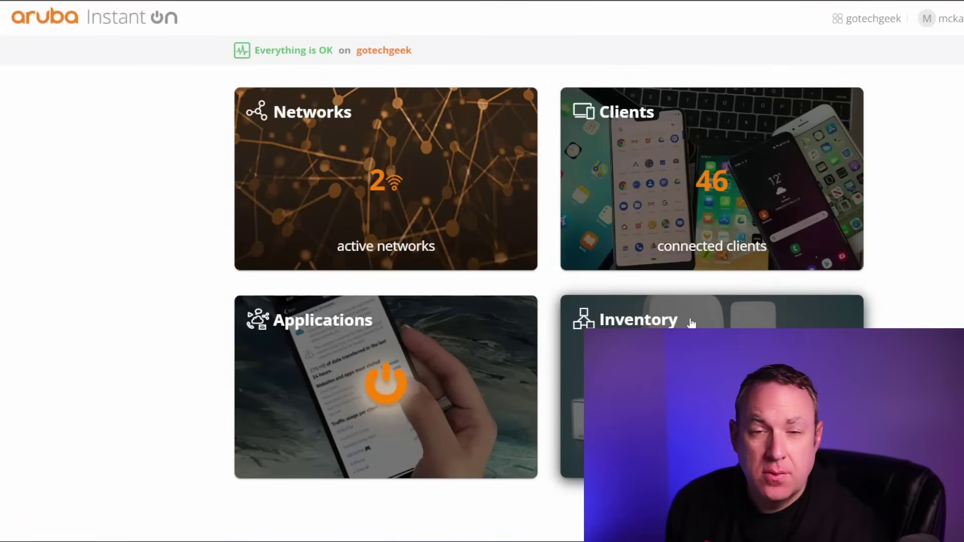
# In Inventory, set the AP25's status lights to Quiet and save, then revert to Normal and save
pyautogui.click(691, 323)
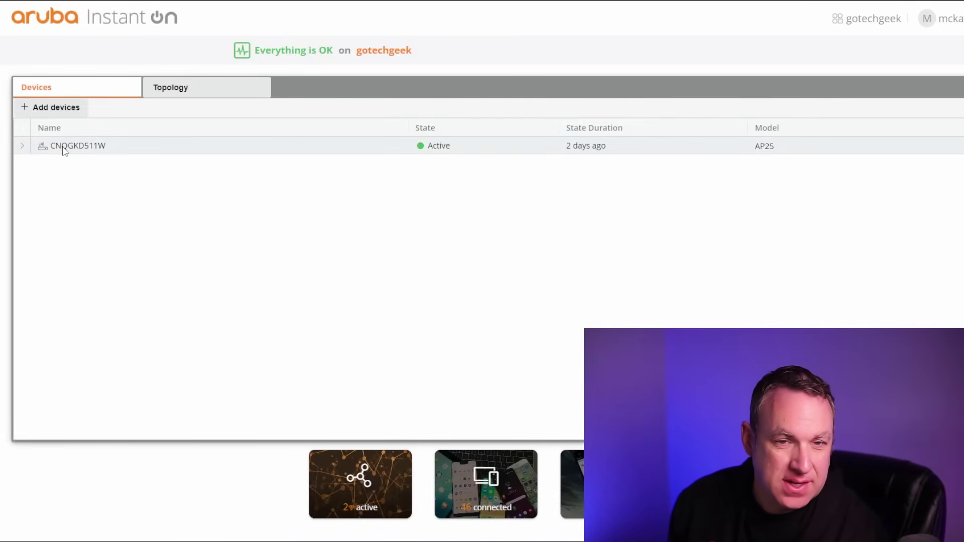
pyautogui.click(27, 149)
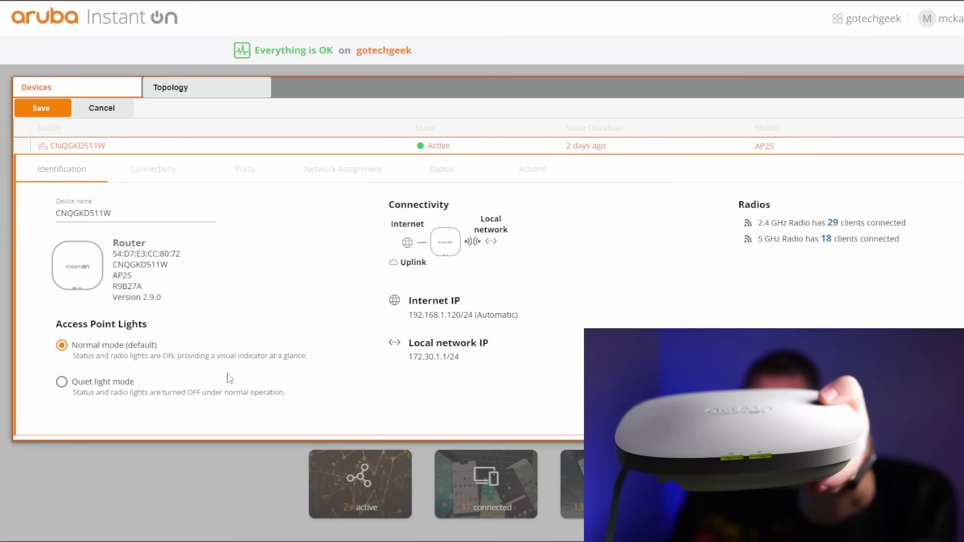
pyautogui.click(99, 385)
pyautogui.click(42, 111)
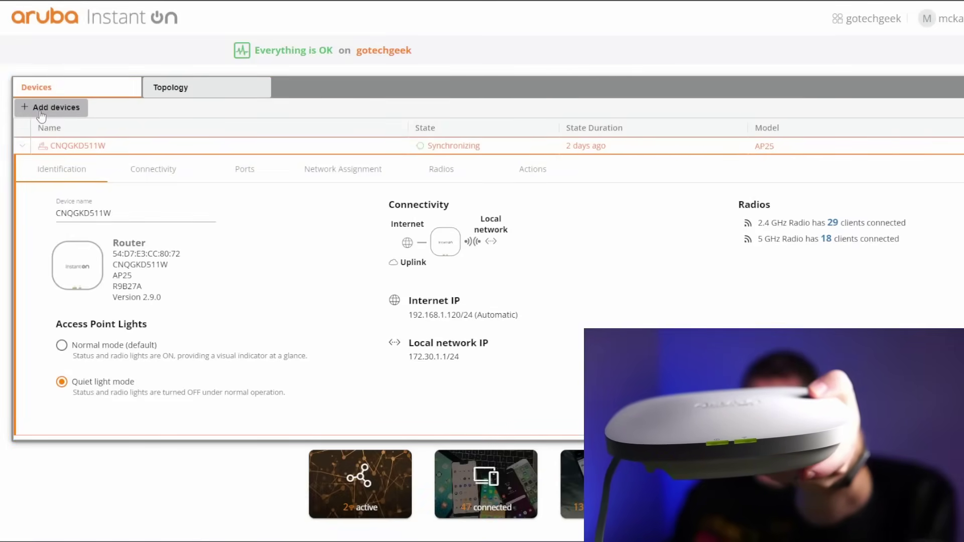
pyautogui.click(112, 351)
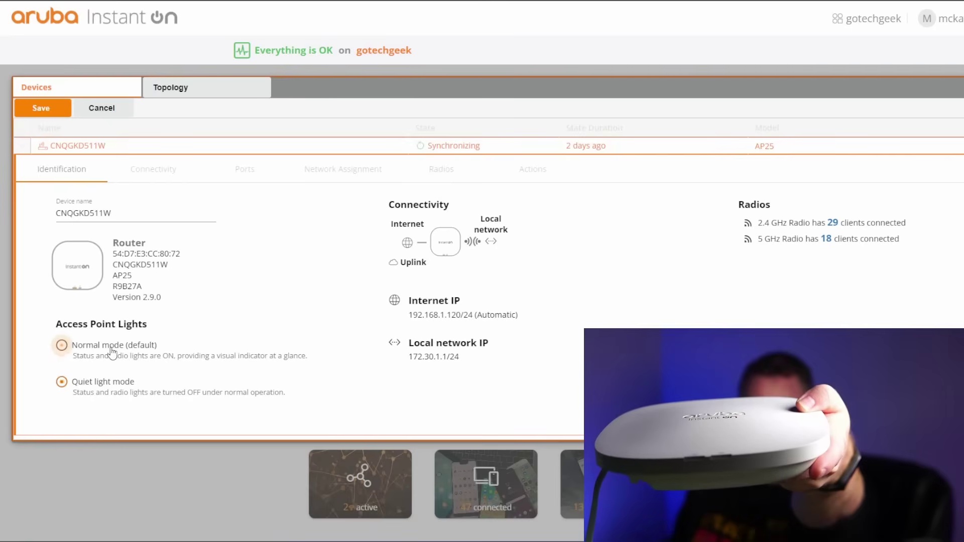
pyautogui.click(42, 113)
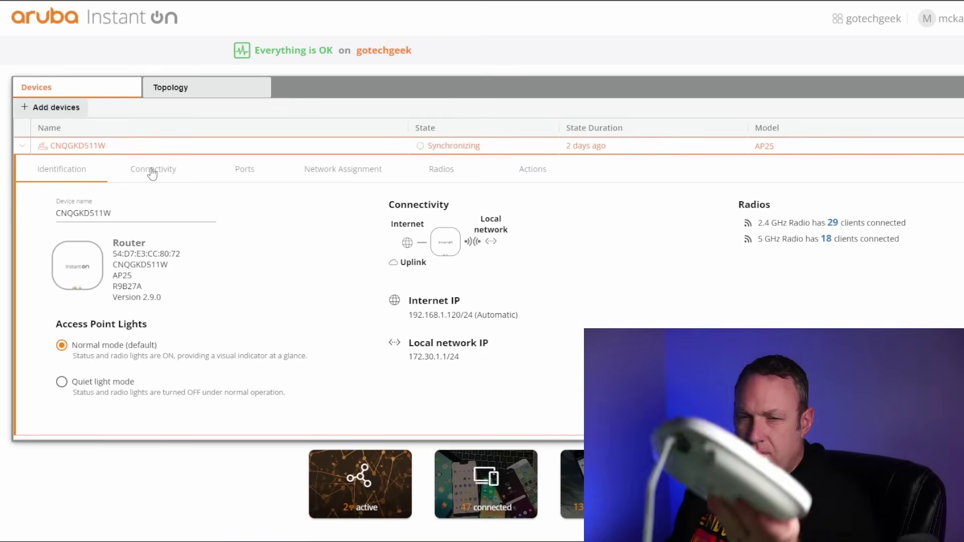
# Review the AP25's LAN, ports, networks and radio details, then activate its locator lights
pyautogui.click(152, 173)
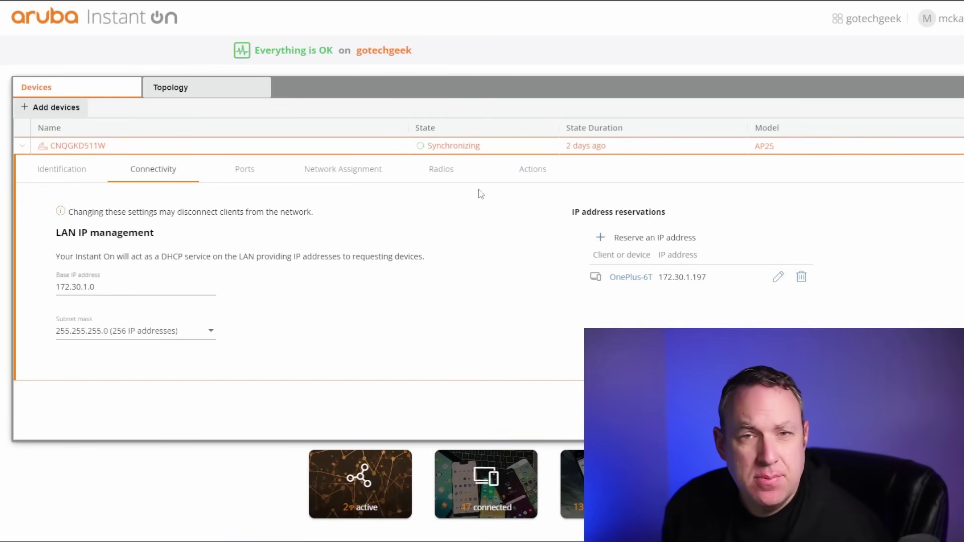
pyautogui.click(241, 172)
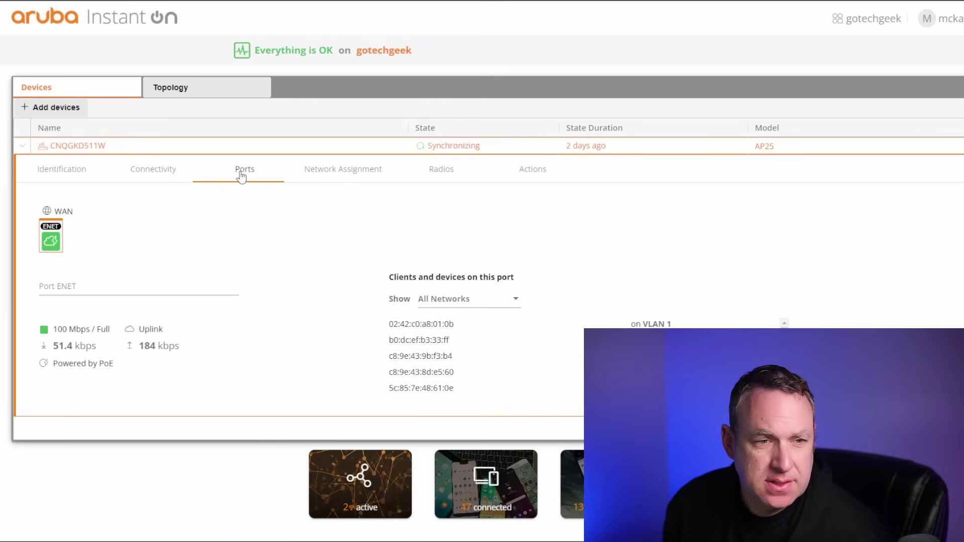
pyautogui.click(452, 299)
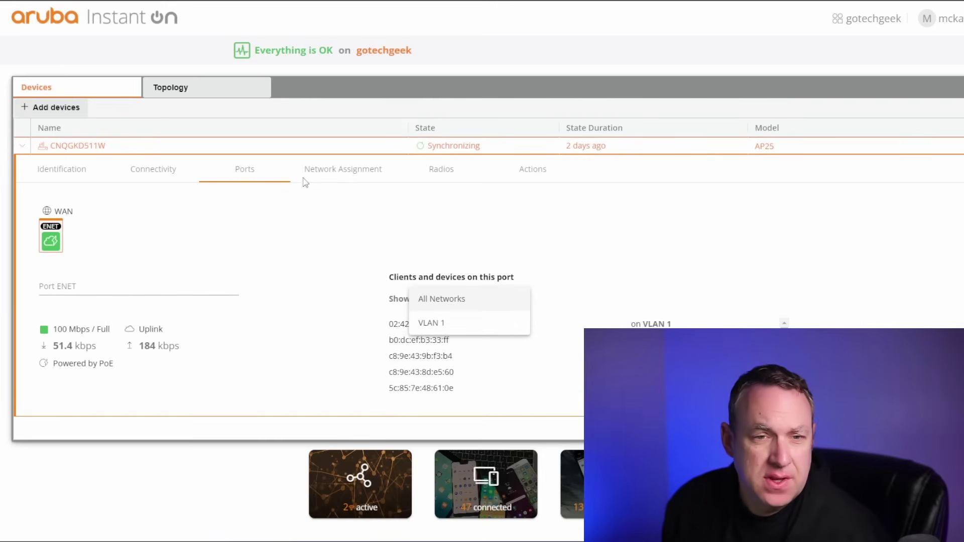
pyautogui.click(328, 175)
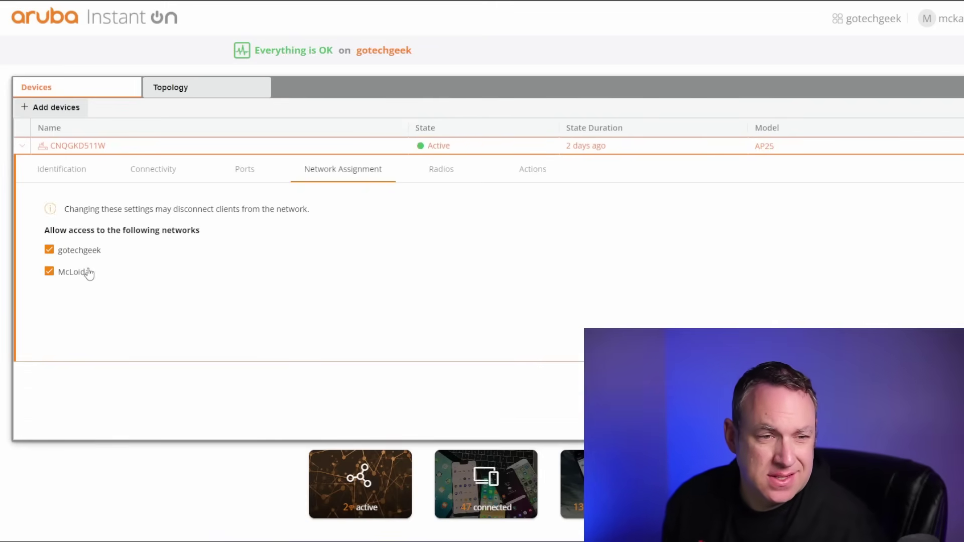
pyautogui.click(472, 173)
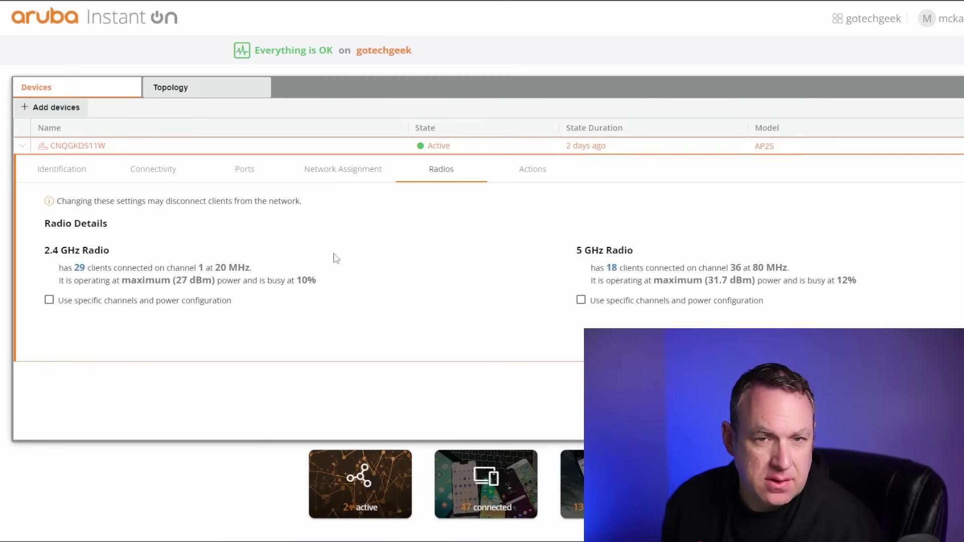
pyautogui.click(541, 174)
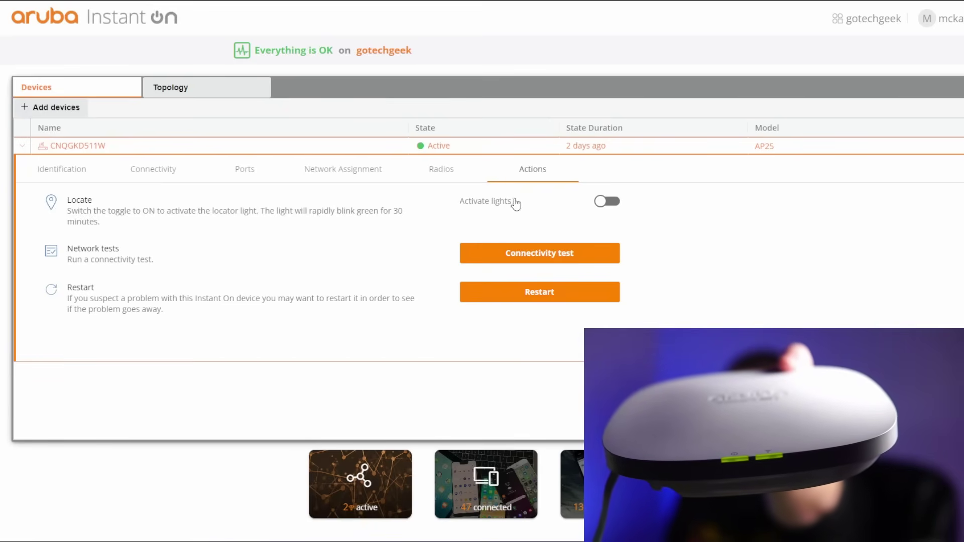
pyautogui.click(611, 202)
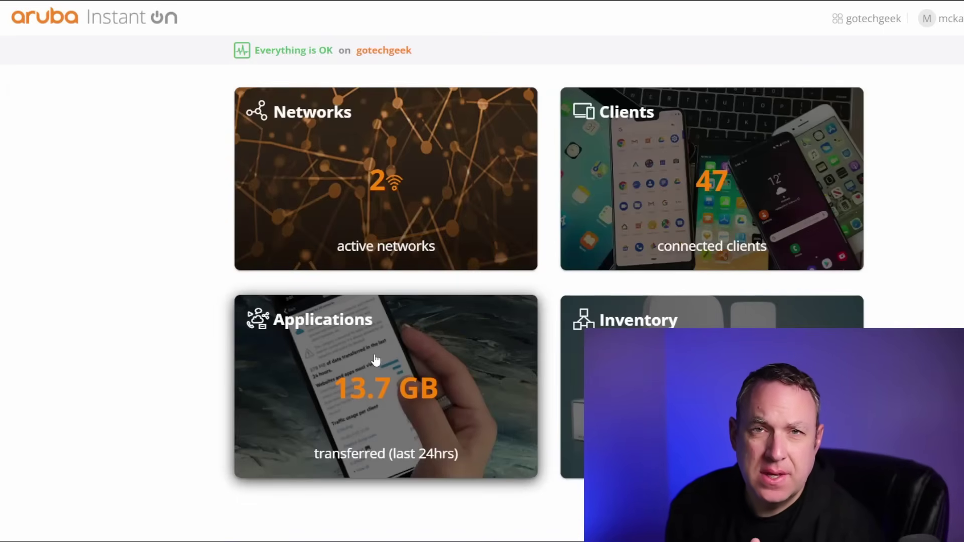
# Review application traffic per category, expanding Streaming, Instant messaging and email, Business and economy, and Gaming
pyautogui.click(377, 359)
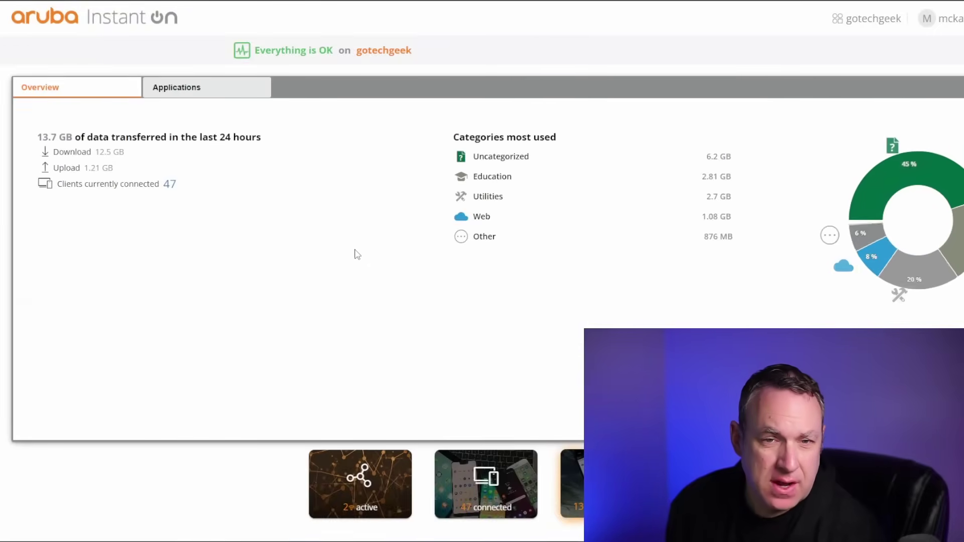
pyautogui.click(168, 90)
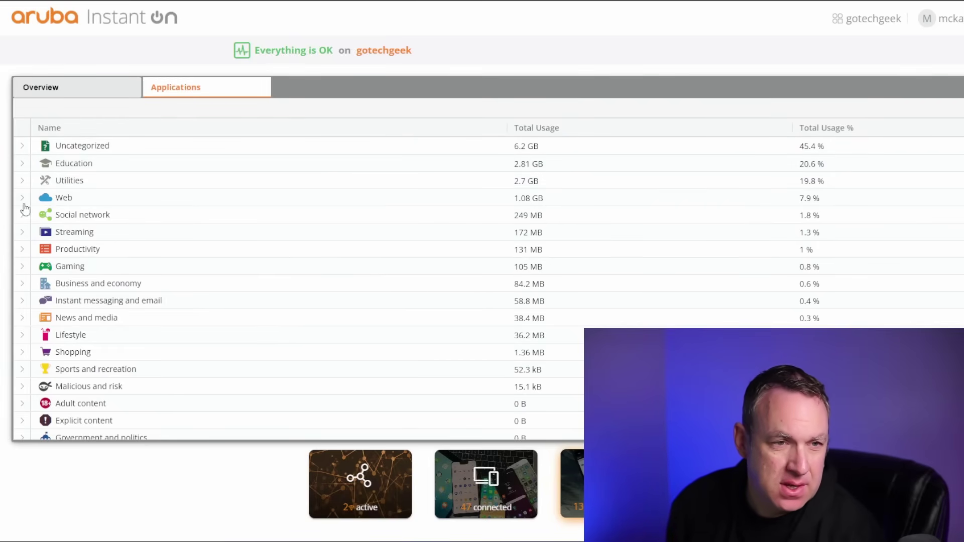
pyautogui.click(25, 236)
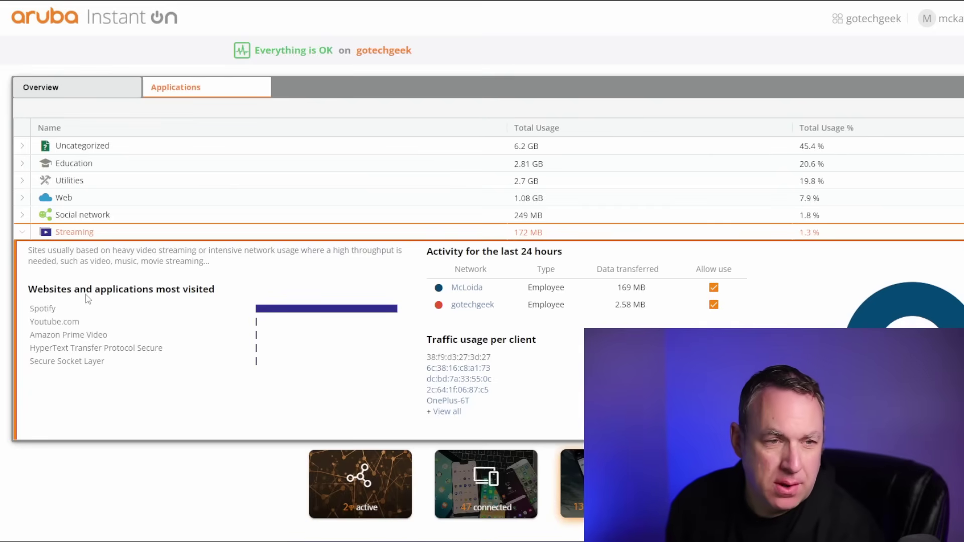
pyautogui.scroll(-5, 27, 248)
pyautogui.click(26, 262)
pyautogui.click(26, 262)
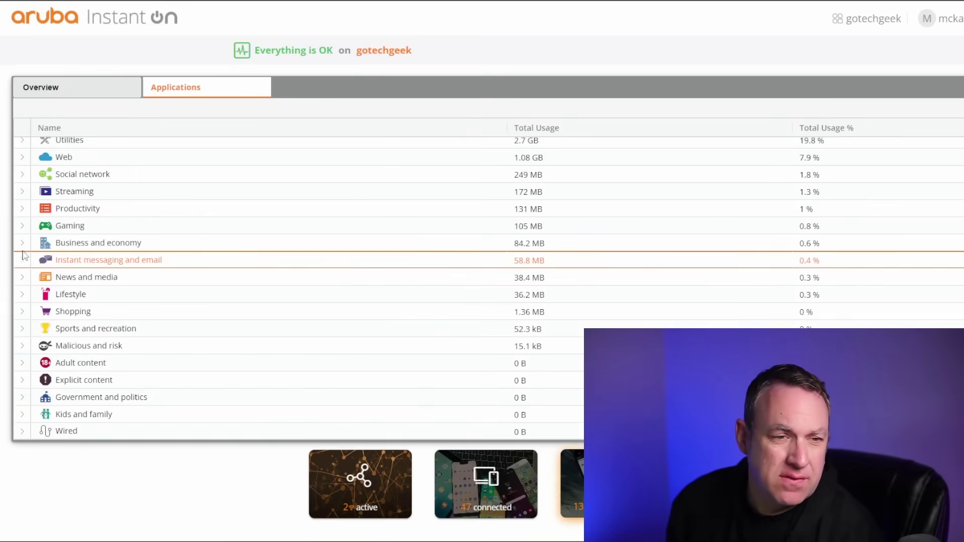
pyautogui.click(21, 245)
pyautogui.click(20, 245)
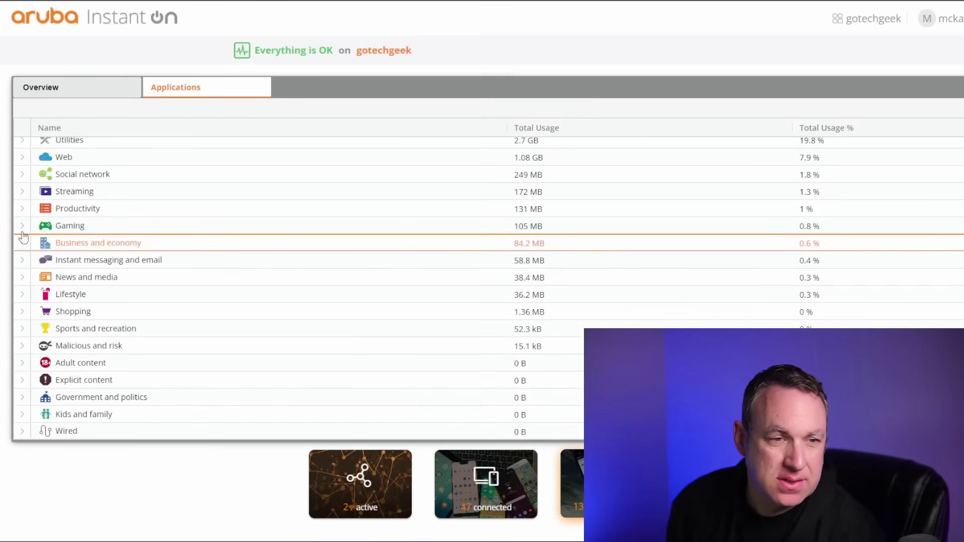
pyautogui.click(21, 226)
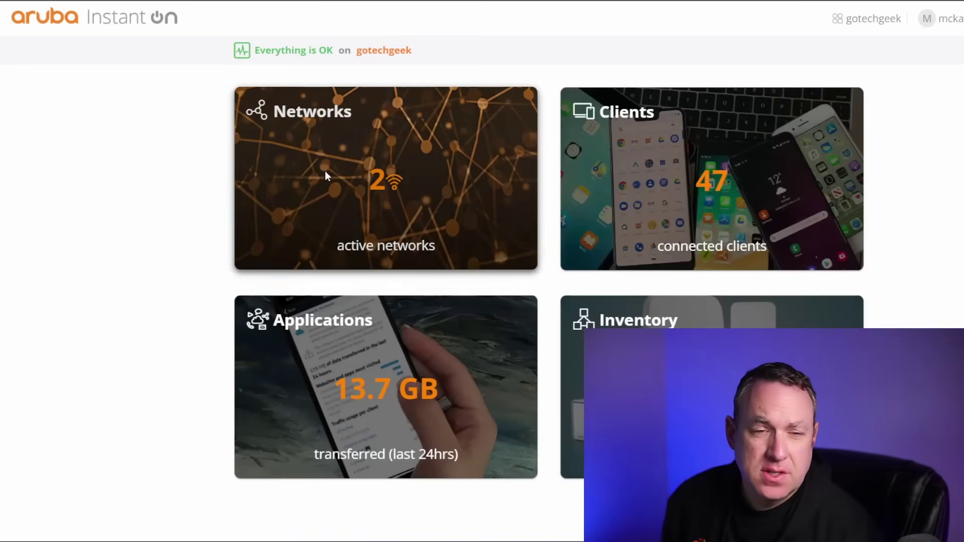
# Start a new wireless network named 'This is cool beans'
pyautogui.click(325, 171)
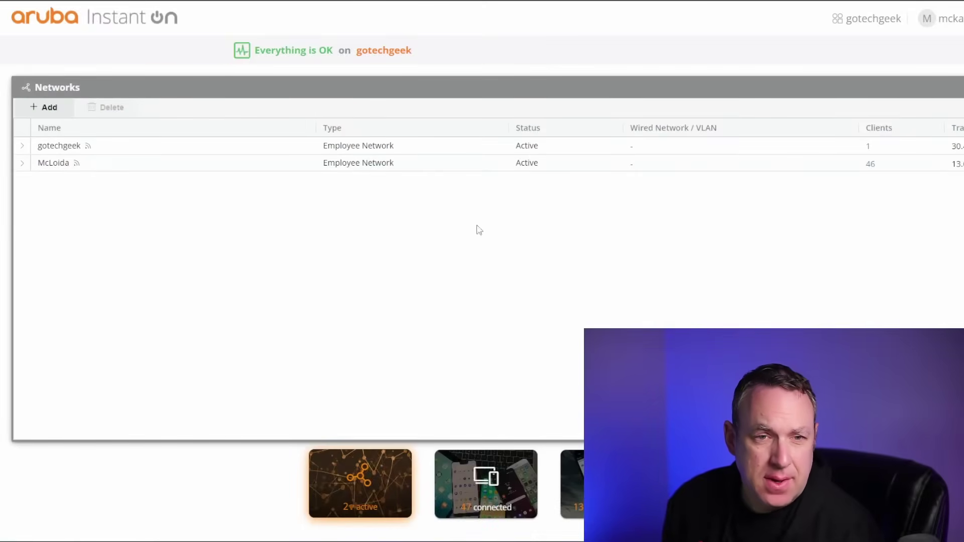
pyautogui.click(46, 107)
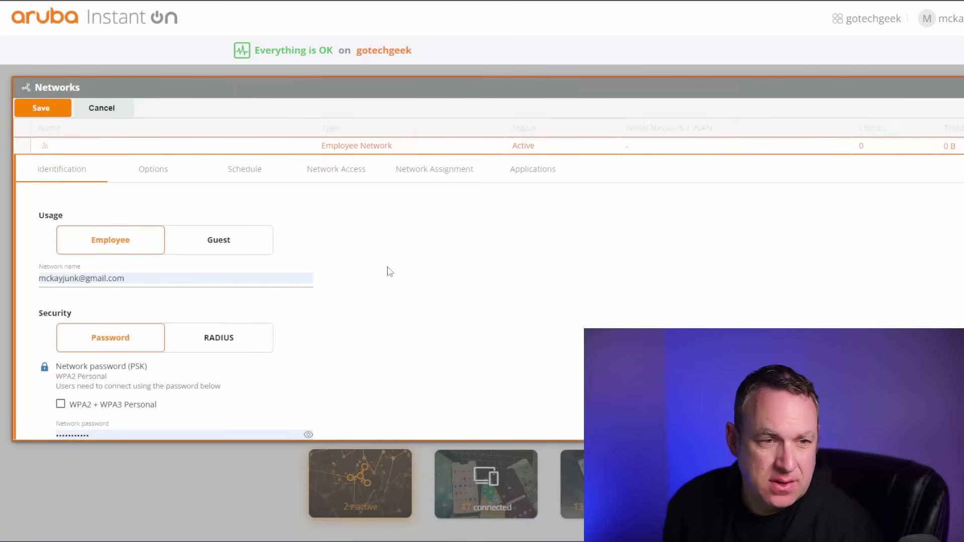
pyautogui.click(92, 274)
pyautogui.hotkey('ctrl', 'a')
pyautogui.write('This is cool beans')
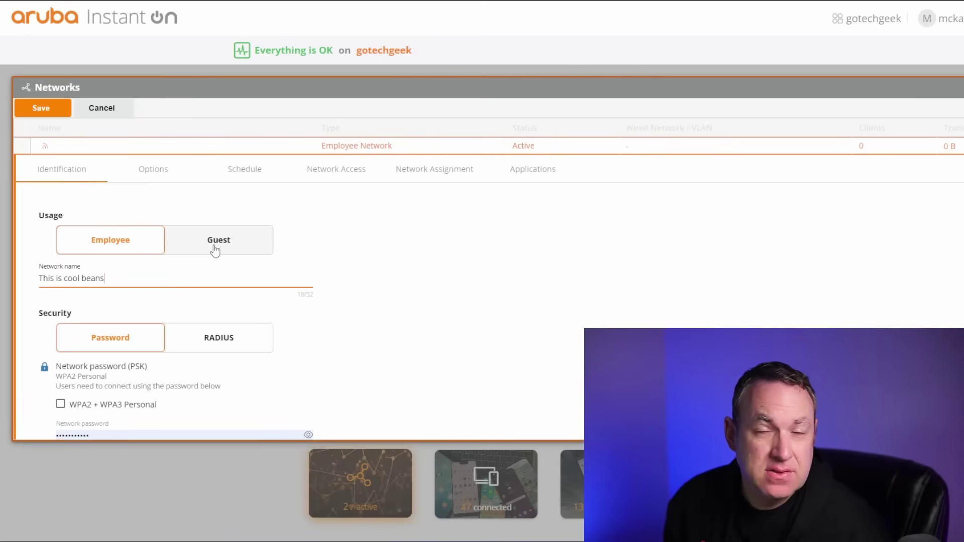
# Try a dedicated 172.16.0.0 subnet, revert to shared local addressing, and enable Extend 2.4 GHz range
pyautogui.scroll(-1, 116, 292)
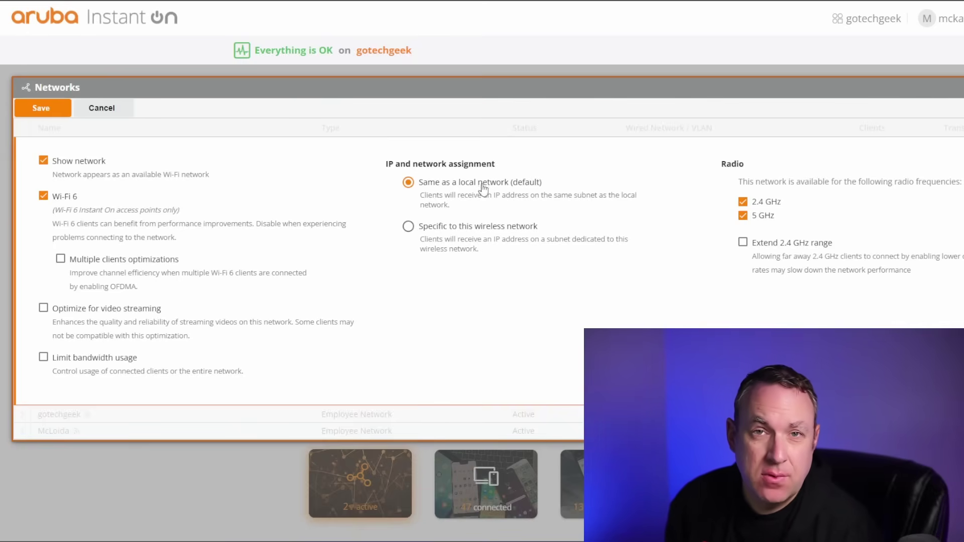
pyautogui.click(470, 236)
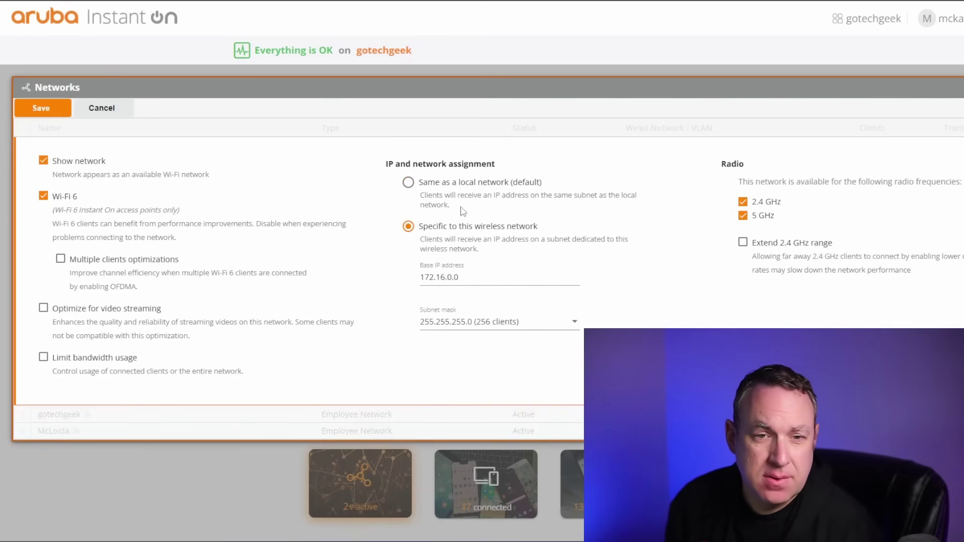
pyautogui.moveTo(487, 280); pyautogui.dragTo(365, 273)
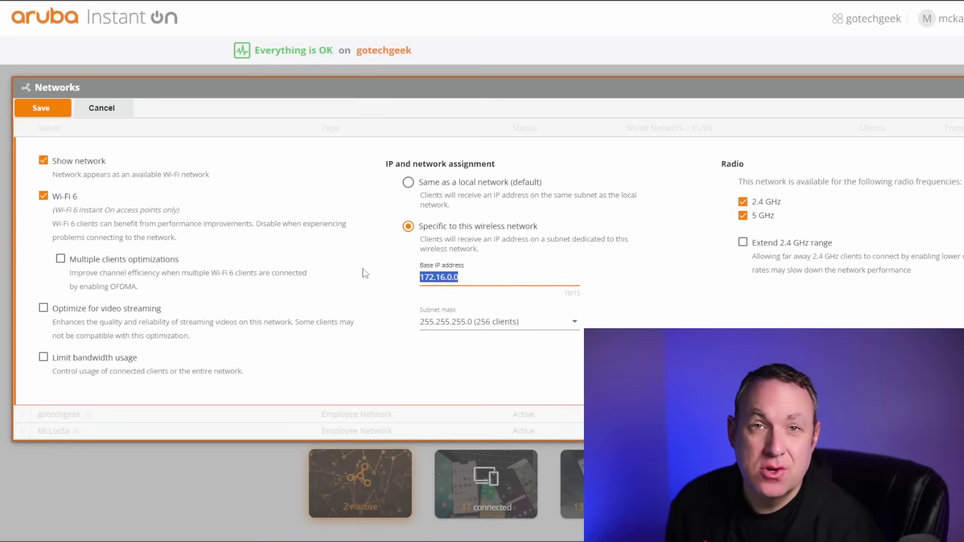
pyautogui.click(471, 187)
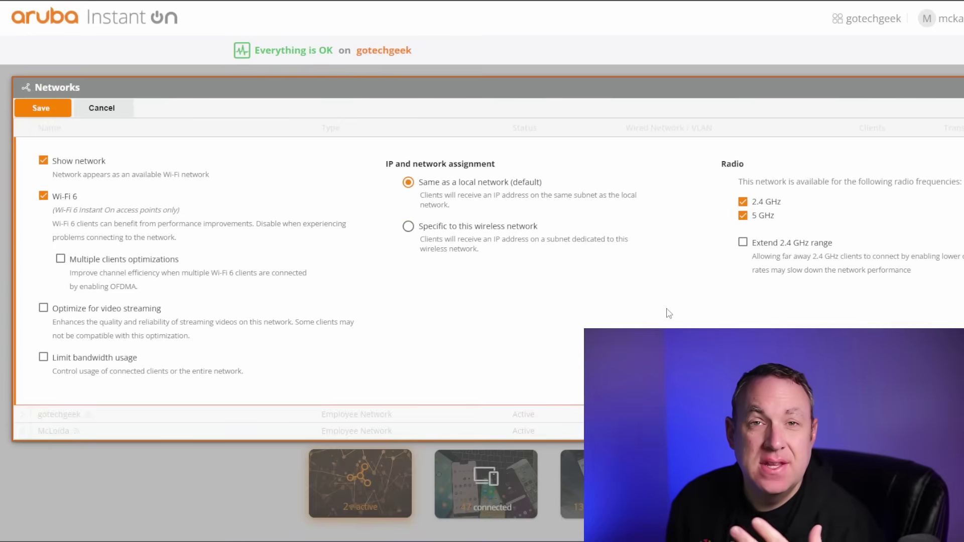
pyautogui.click(765, 248)
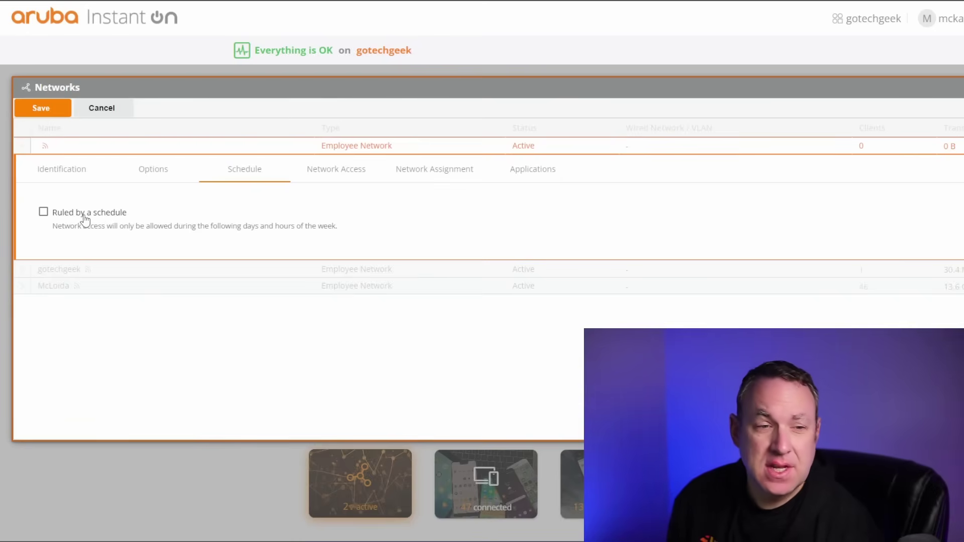
# Make the network ruled by a schedule and allow a specific IP address under restricted access
pyautogui.click(86, 216)
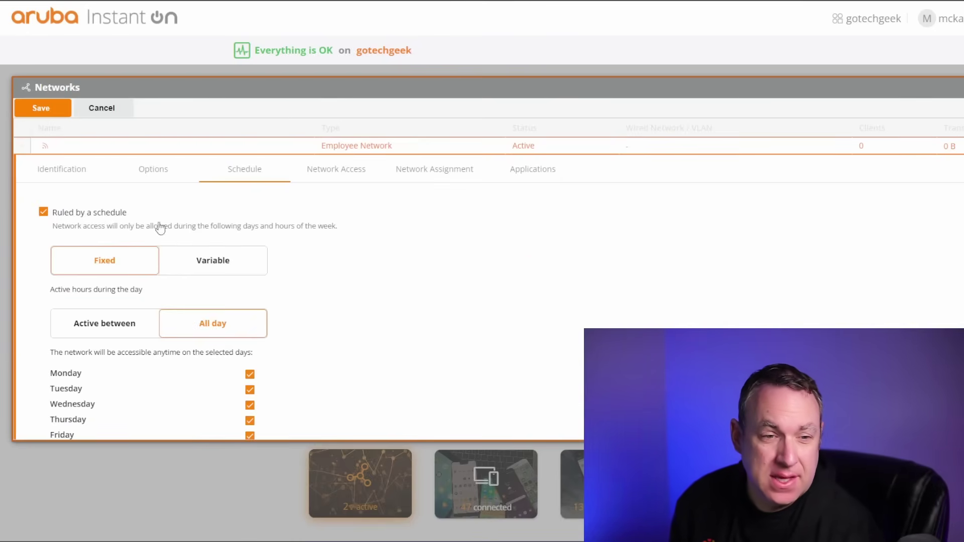
pyautogui.scroll(-3, 160, 229)
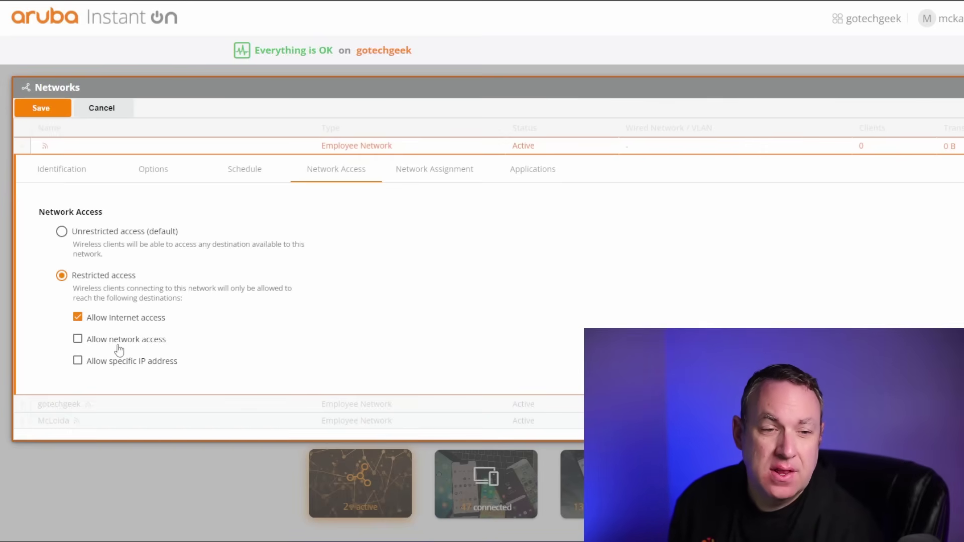
pyautogui.click(115, 362)
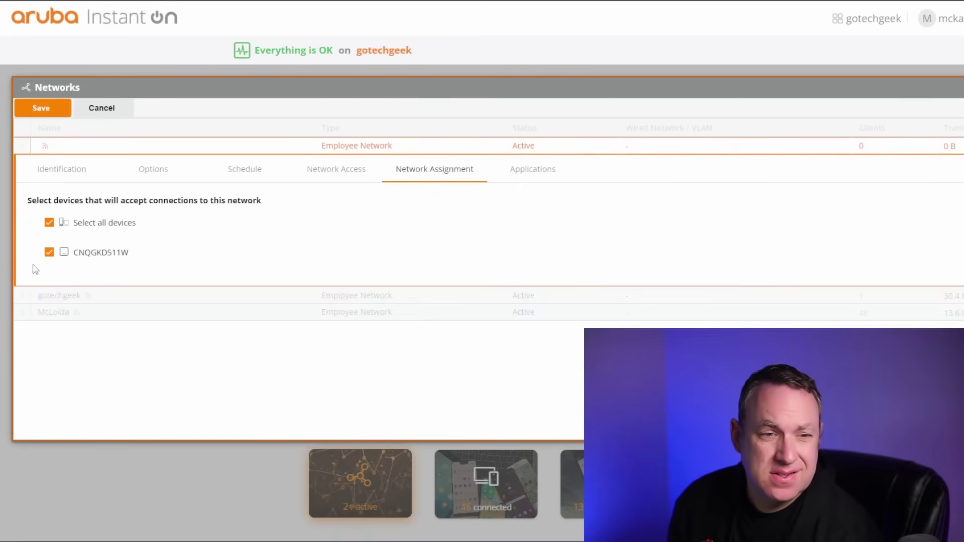
pyautogui.click(524, 162)
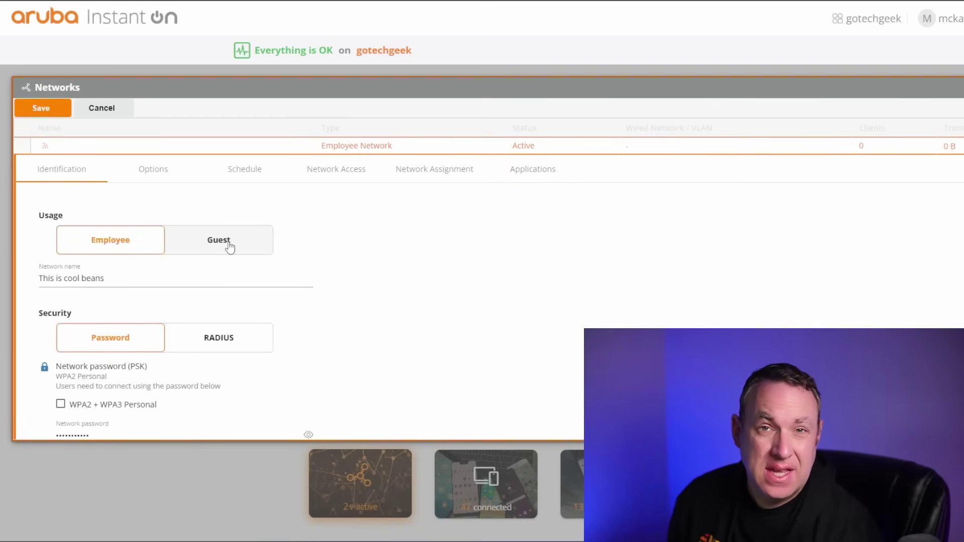
# Set 'This is cool beans' to Guest usage with Open security and a guest portal, then view its customization page
pyautogui.click(230, 247)
pyautogui.scroll(-2, 301, 261)
pyautogui.click(217, 232)
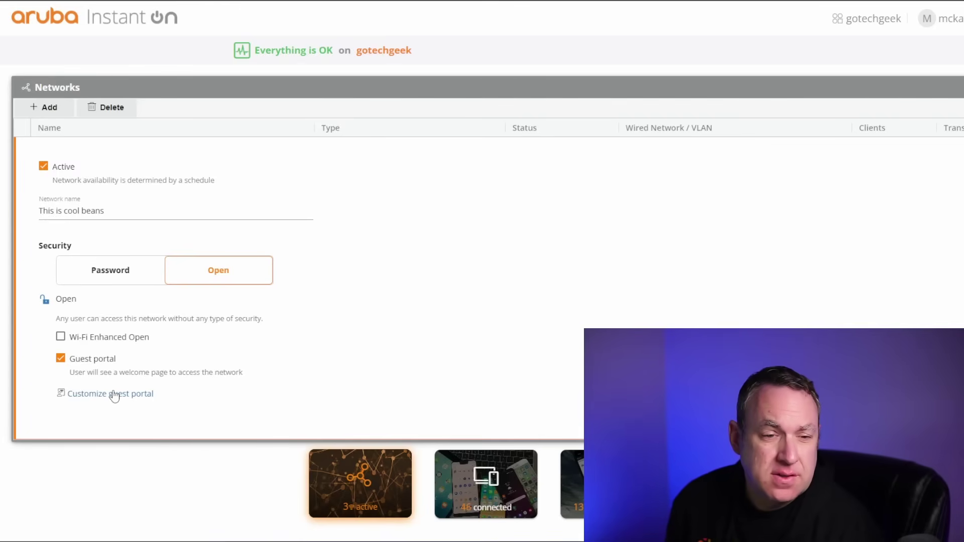
pyautogui.click(115, 395)
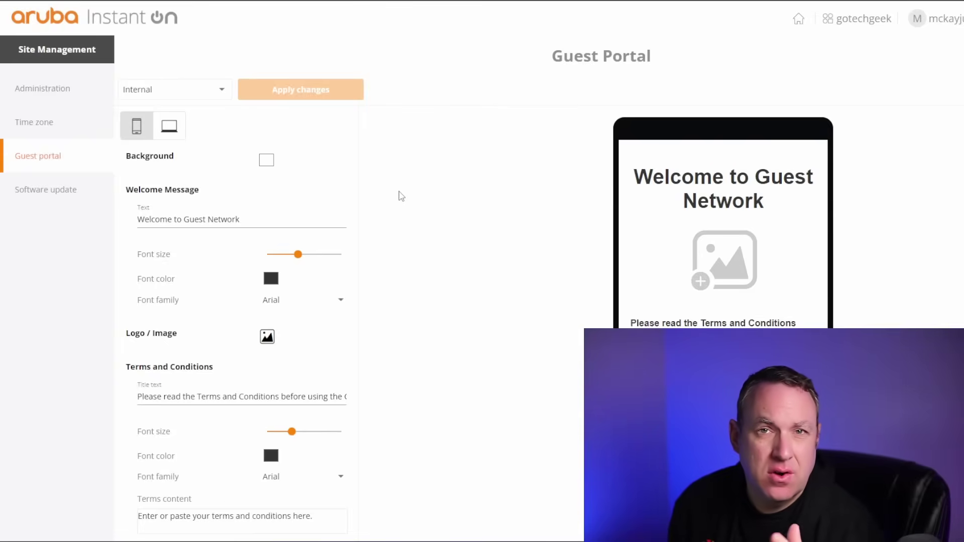
pyautogui.scroll(-4, 401, 196)
pyautogui.scroll(4, 402, 196)
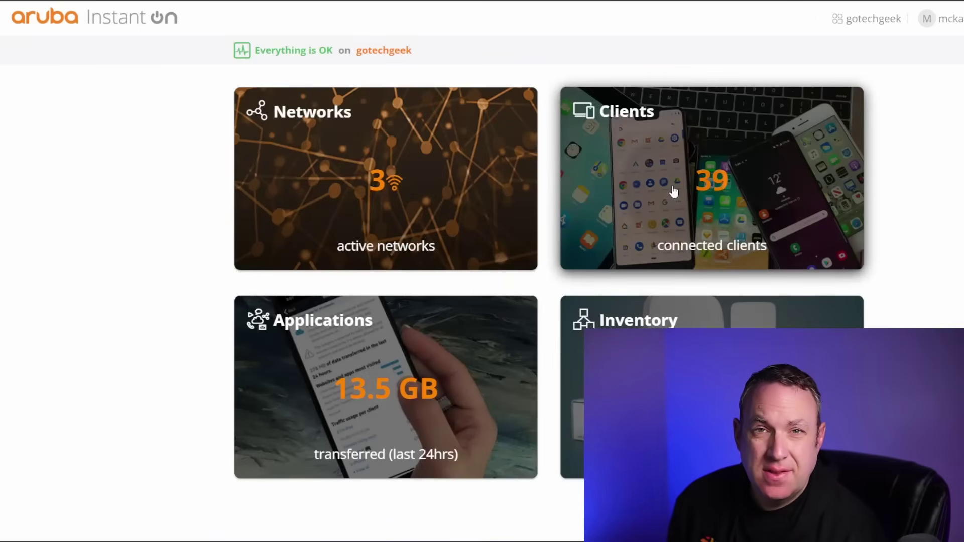
# Sort connected clients by Downloading, then Uploading, then Transferred from highest to lowest
pyautogui.click(671, 190)
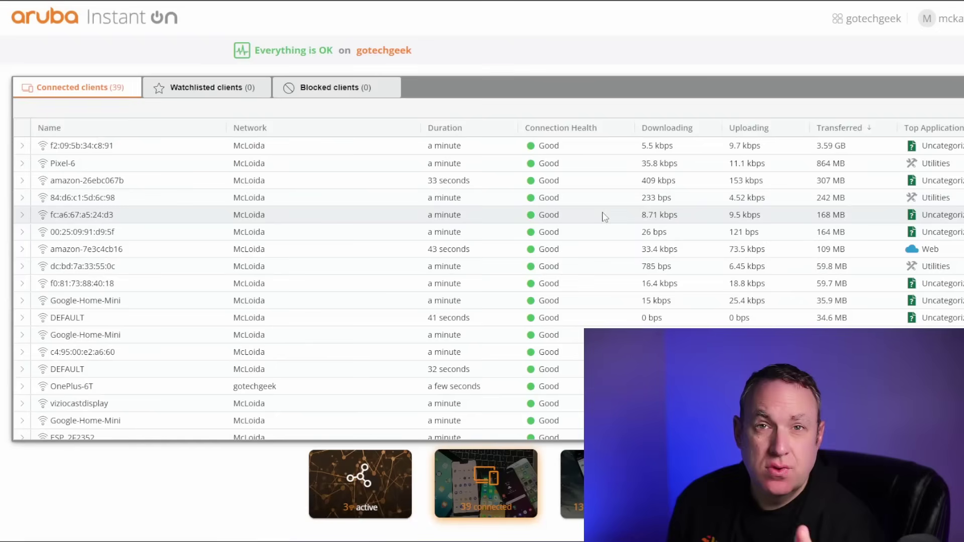
pyautogui.scroll(-4, 319, 264)
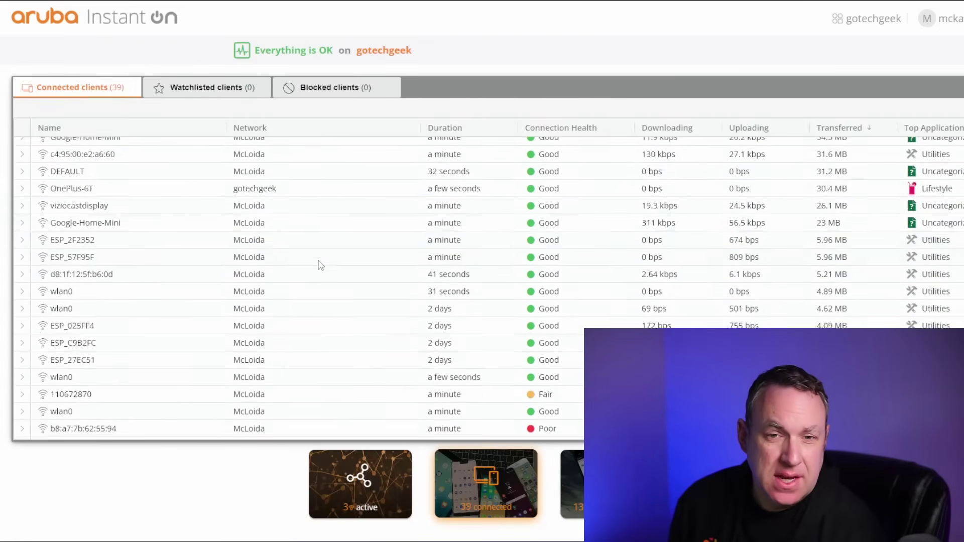
pyautogui.scroll(4, 302, 253)
pyautogui.scroll(-2, 298, 245)
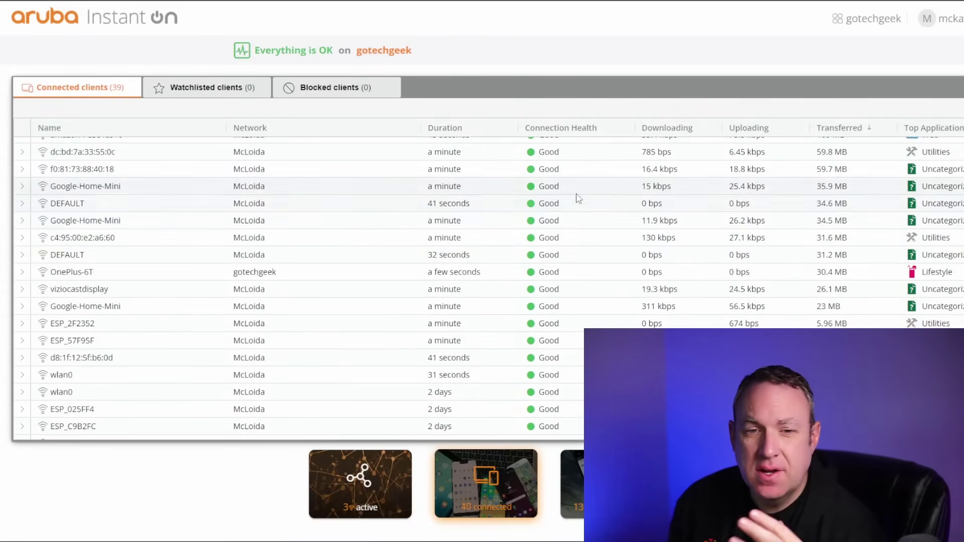
pyautogui.click(642, 132)
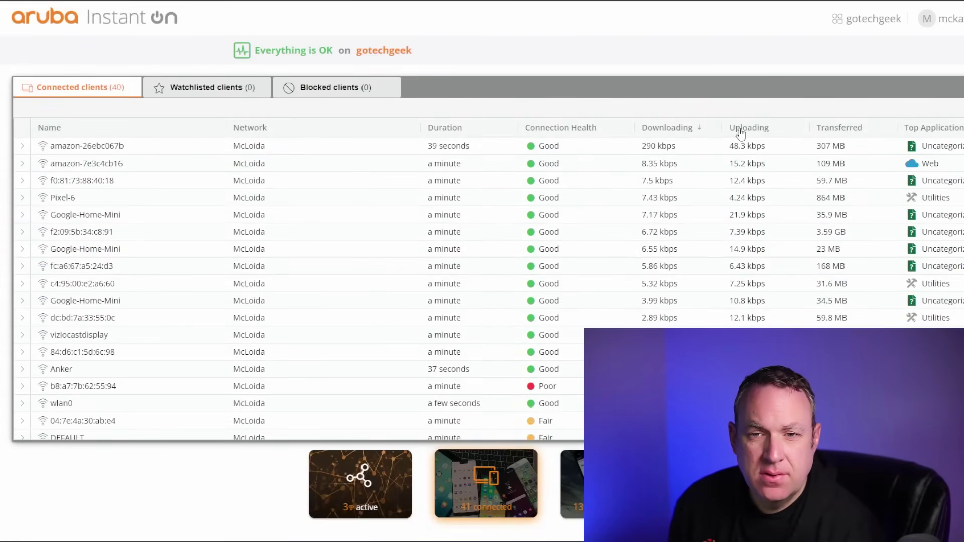
pyautogui.click(758, 130)
pyautogui.click(835, 130)
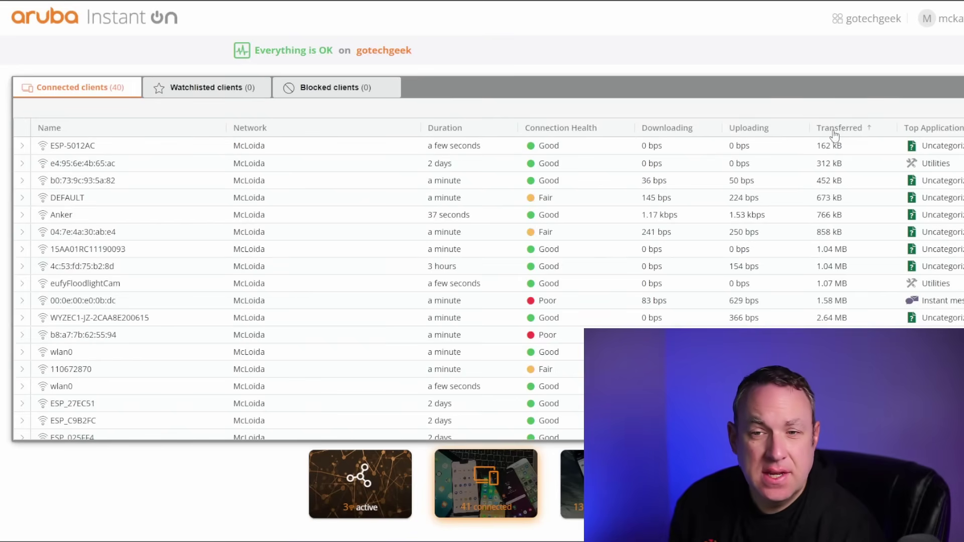
pyautogui.click(836, 131)
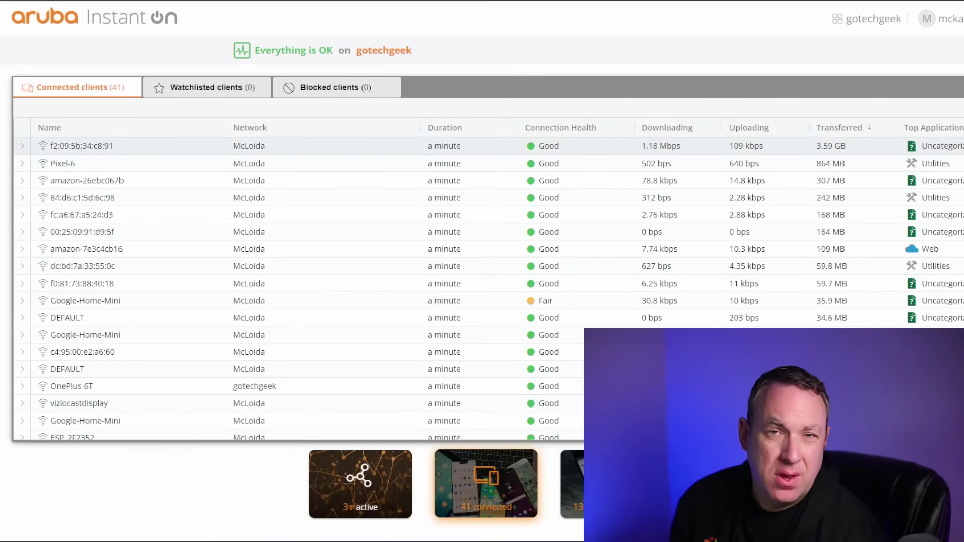
# From Pixel-6's details, go to IP reservation and edit the OnePlus-6T and Pixel-6 reserved addresses
pyautogui.click(23, 167)
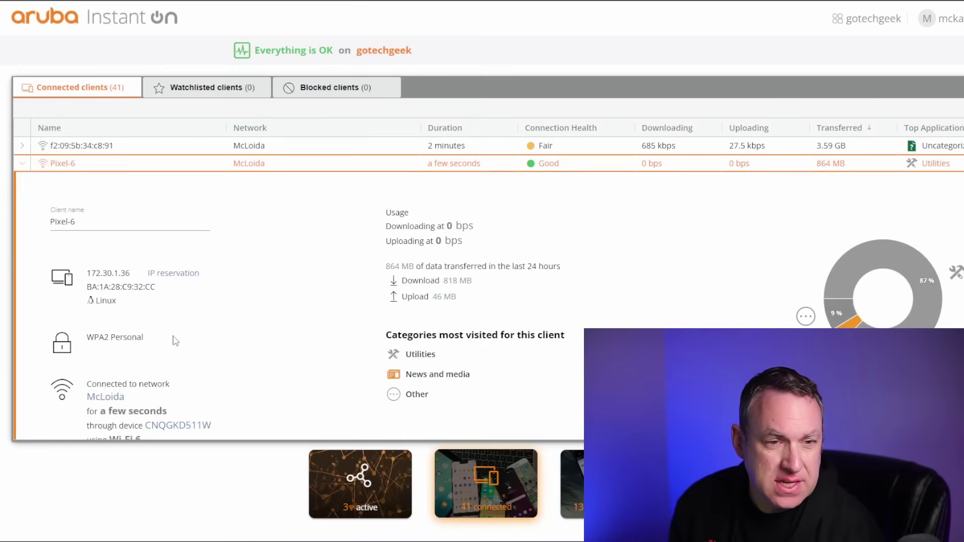
pyautogui.click(156, 273)
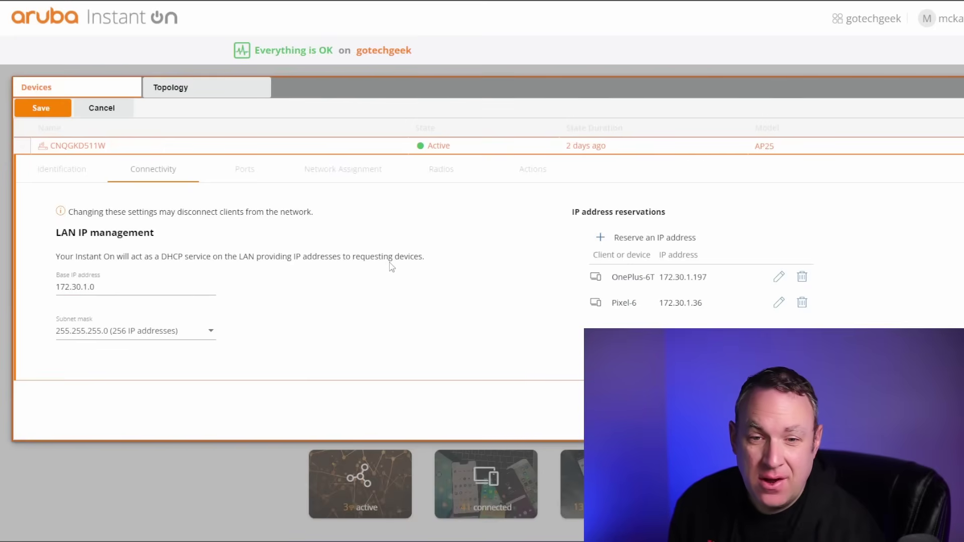
pyautogui.click(780, 283)
pyautogui.click(731, 277)
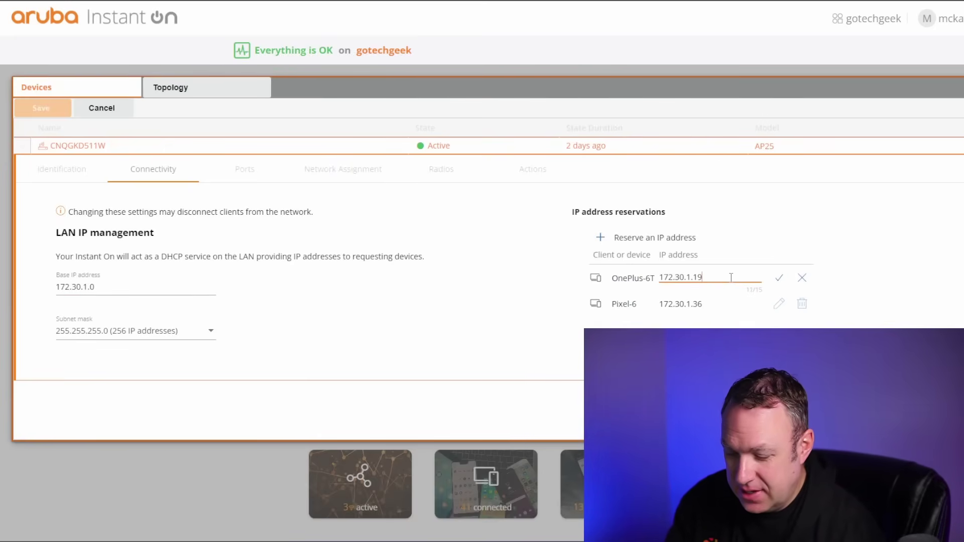
pyautogui.write('8')
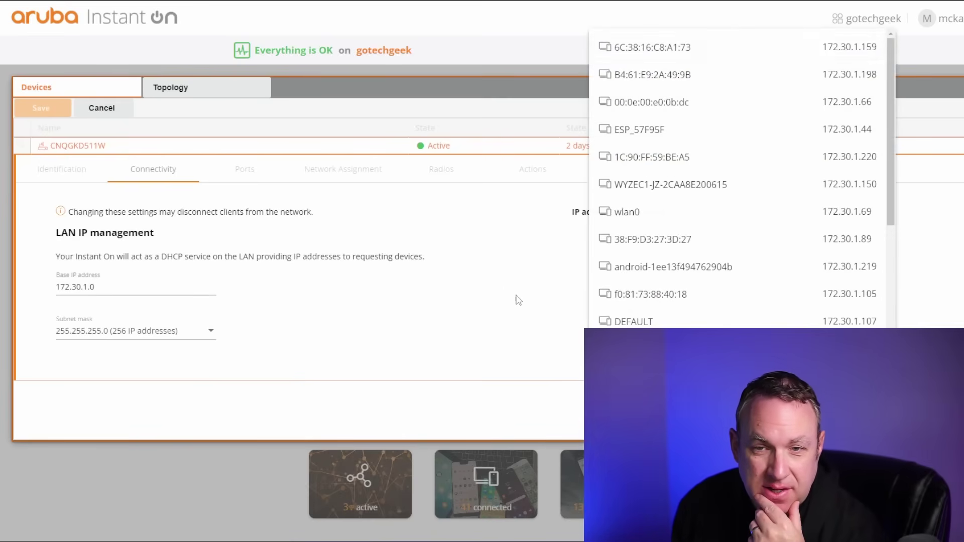
pyautogui.press('Escape')
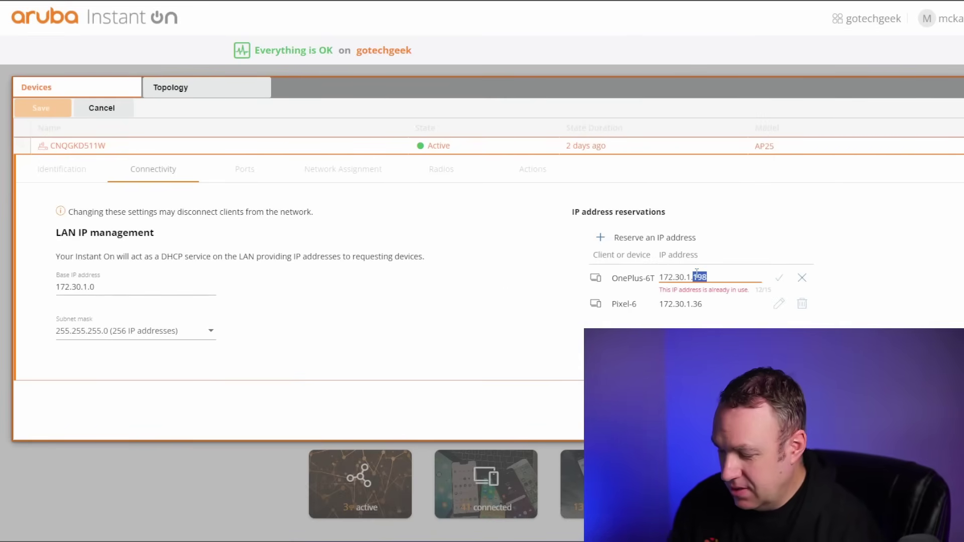
pyautogui.write('111')
pyautogui.press('Return')
pyautogui.doubleClick(720, 301)
pyautogui.write('12')
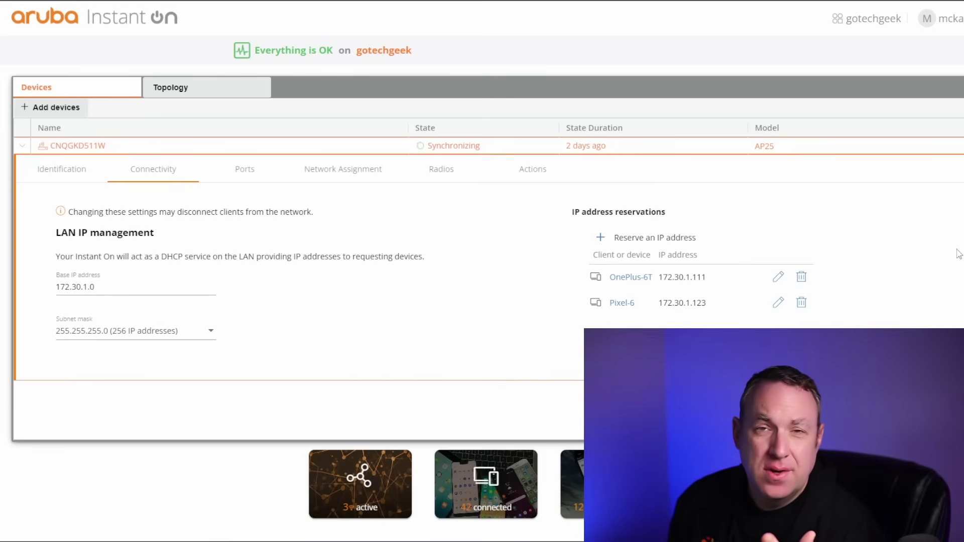
# Forget both the OnePlus-6T and Pixel-6 IP reservations
pyautogui.click(801, 280)
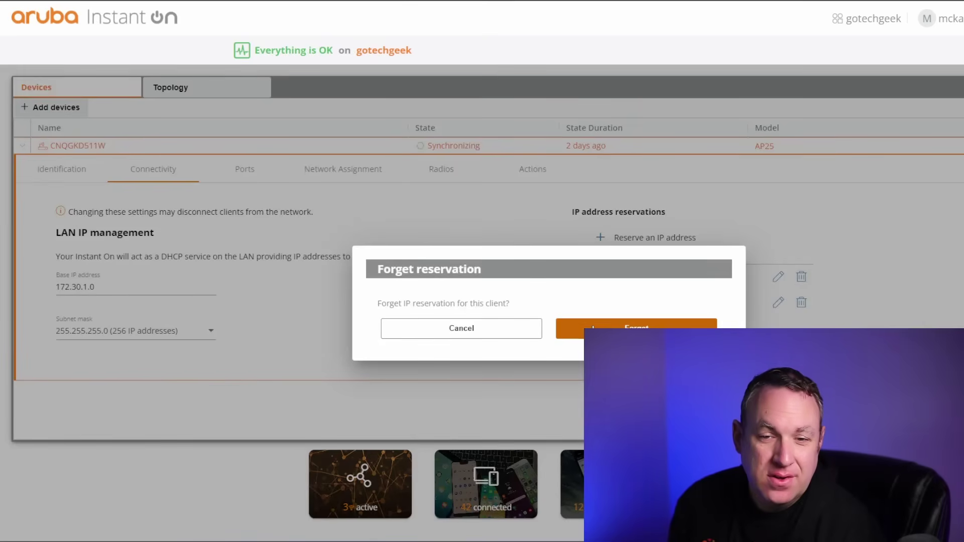
pyautogui.click(593, 327)
pyautogui.click(802, 279)
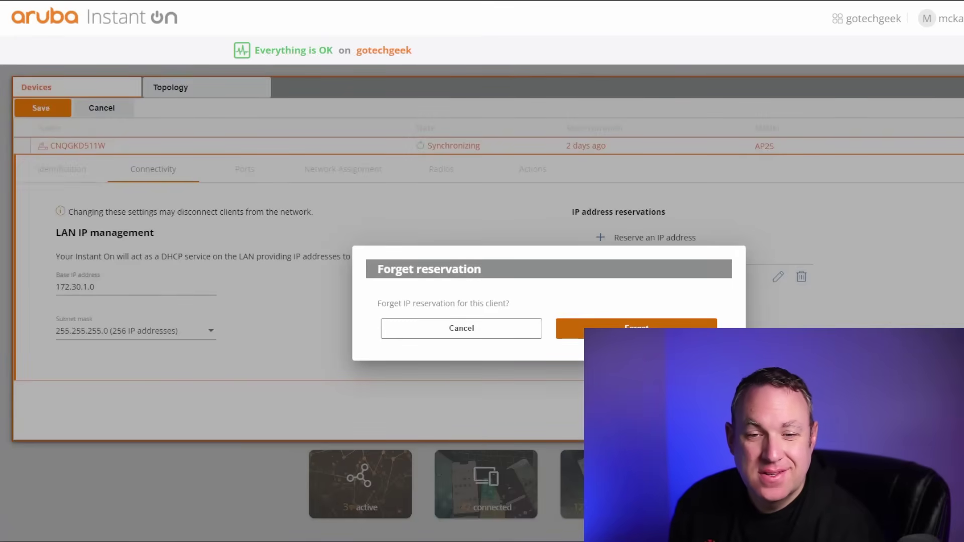
pyautogui.press('Return')
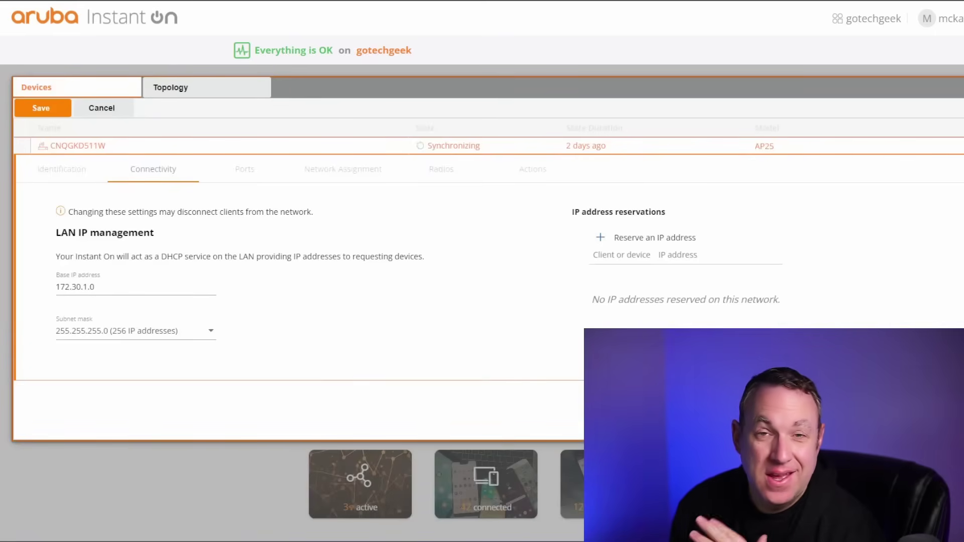